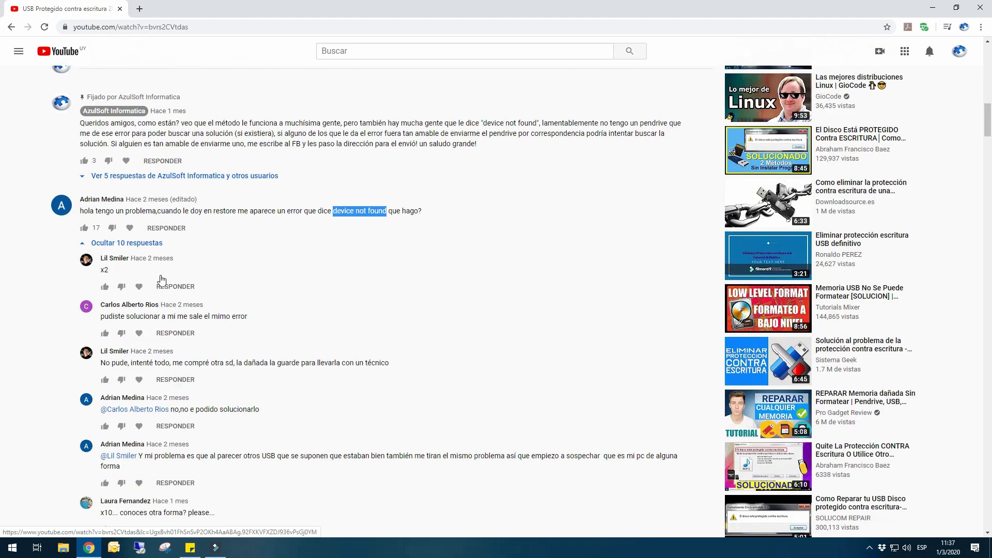
Collapse the replies under the "device not found" comment and review the video's description and viewer comments
click(146, 243)
scroll(362, 350, up, 3)
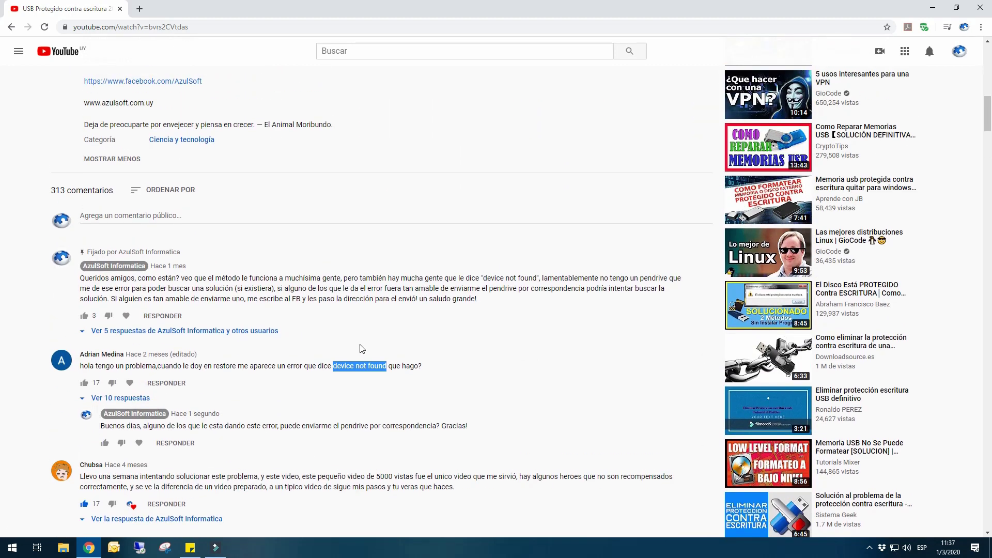
click(448, 367)
scroll(354, 355, up, 10)
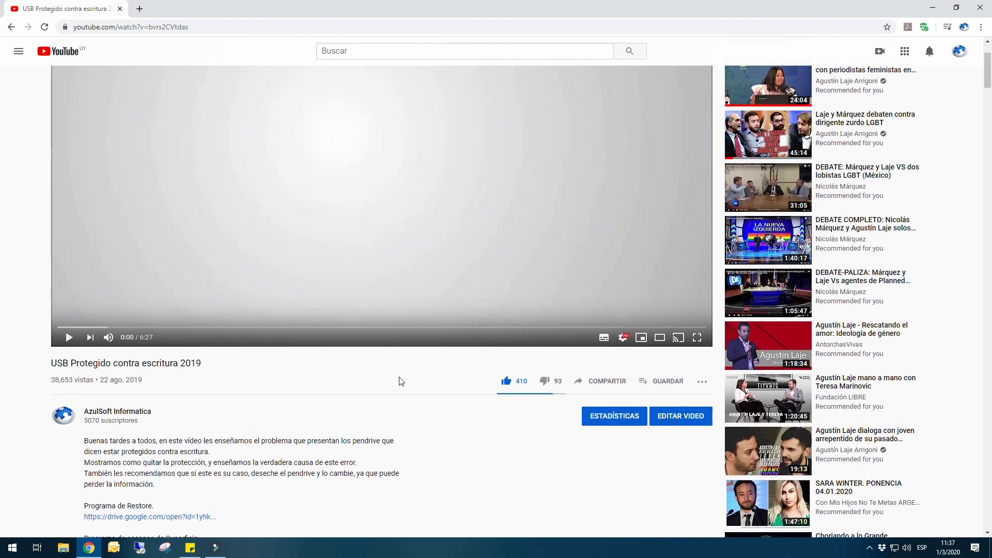
scroll(402, 382, up, 2)
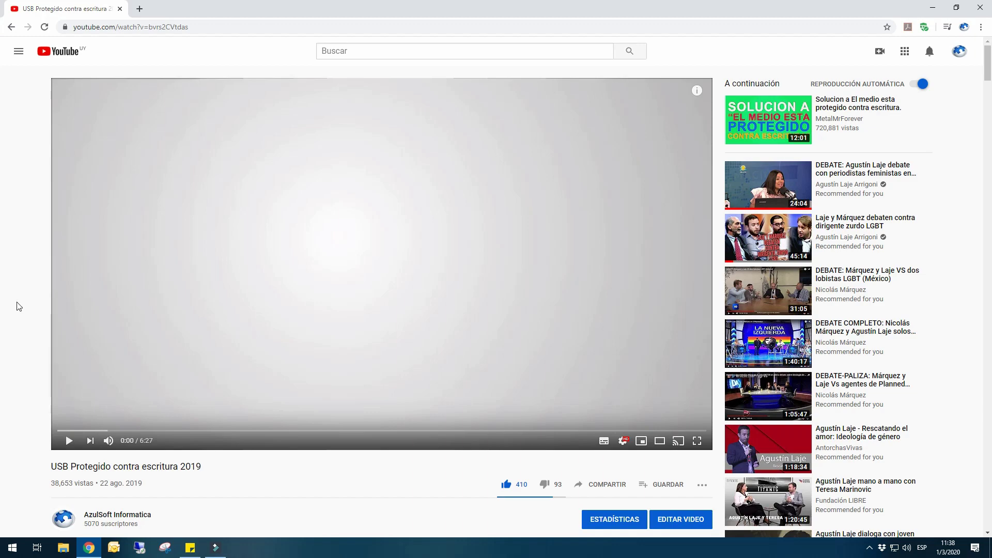
scroll(51, 388, down, 10)
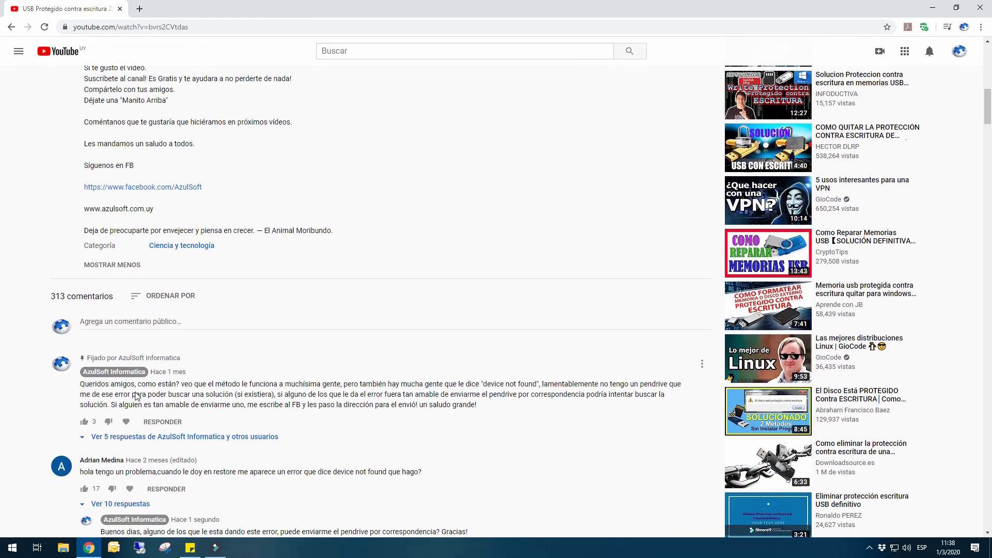
scroll(137, 397, down, 1)
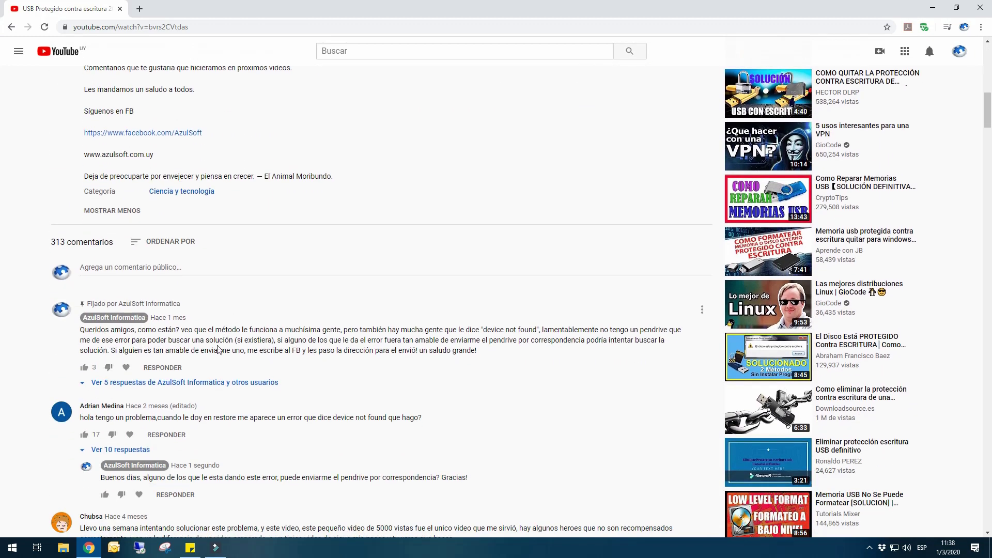
scroll(266, 350, up, 10)
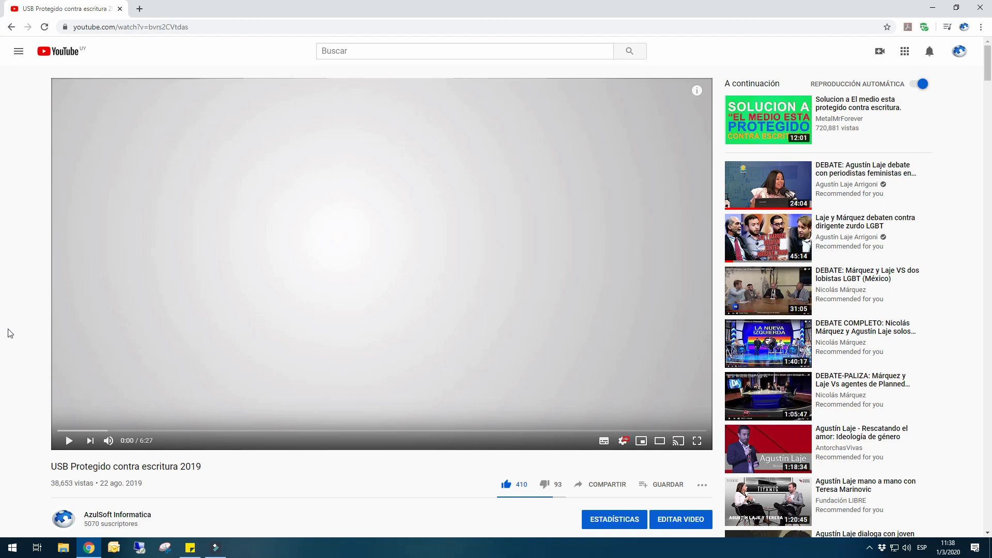
scroll(13, 331, down, 3)
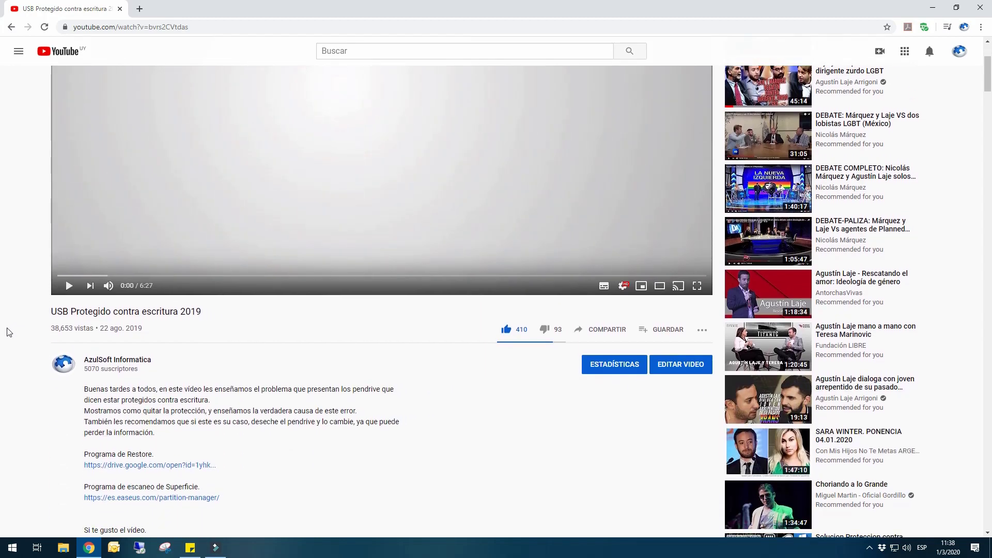
scroll(31, 398, down, 8)
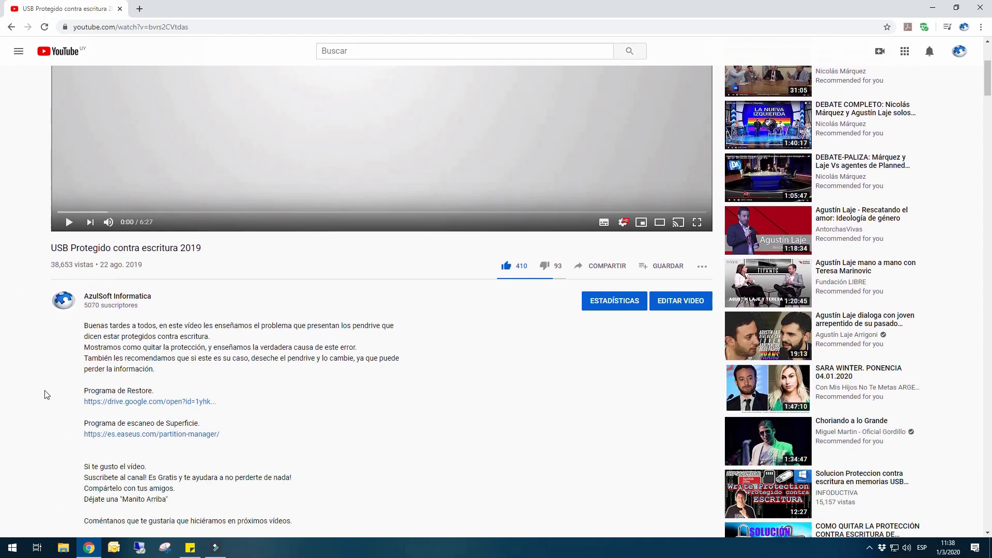
scroll(250, 390, down, 9)
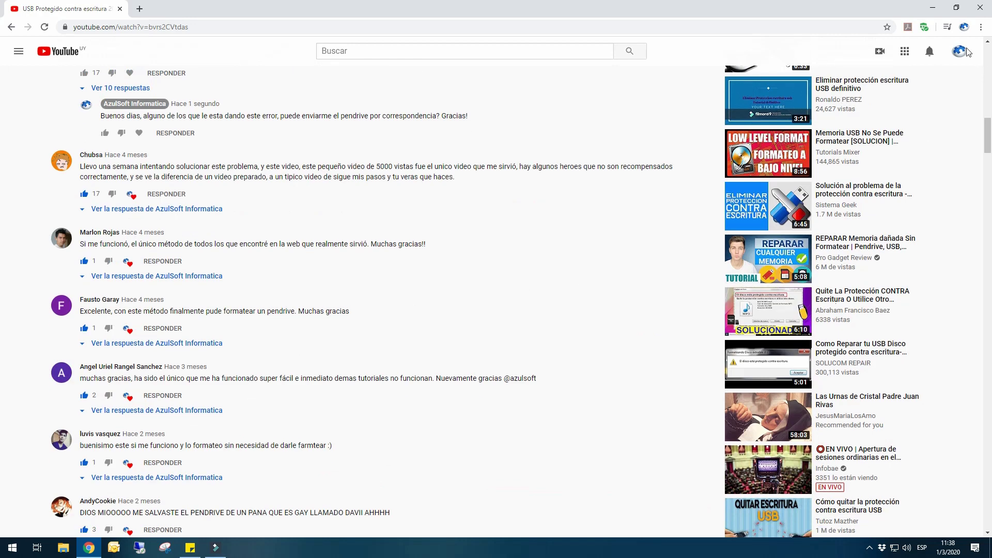
From the desktop, open Este equipo and launch Administración de equipos for this computer
click(933, 8)
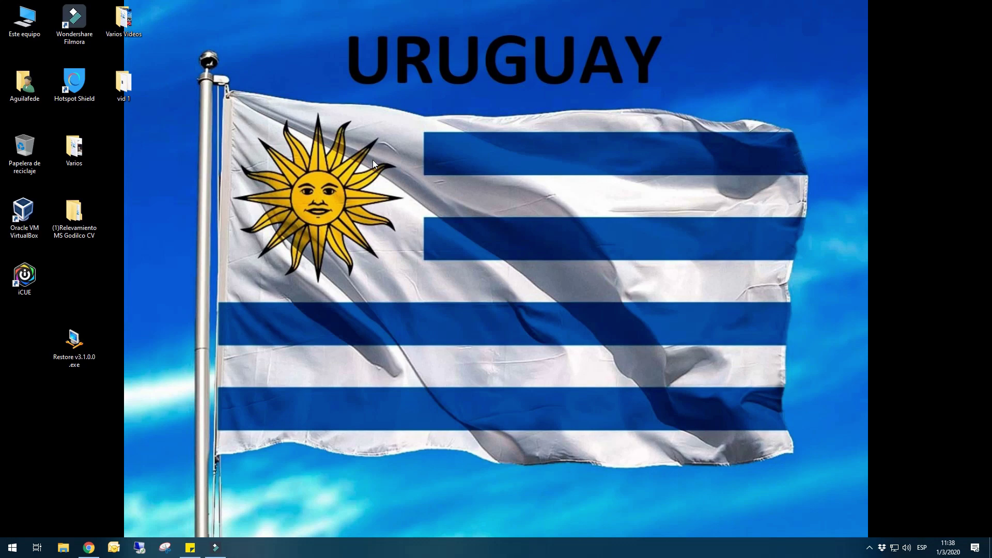
double_click(24, 21)
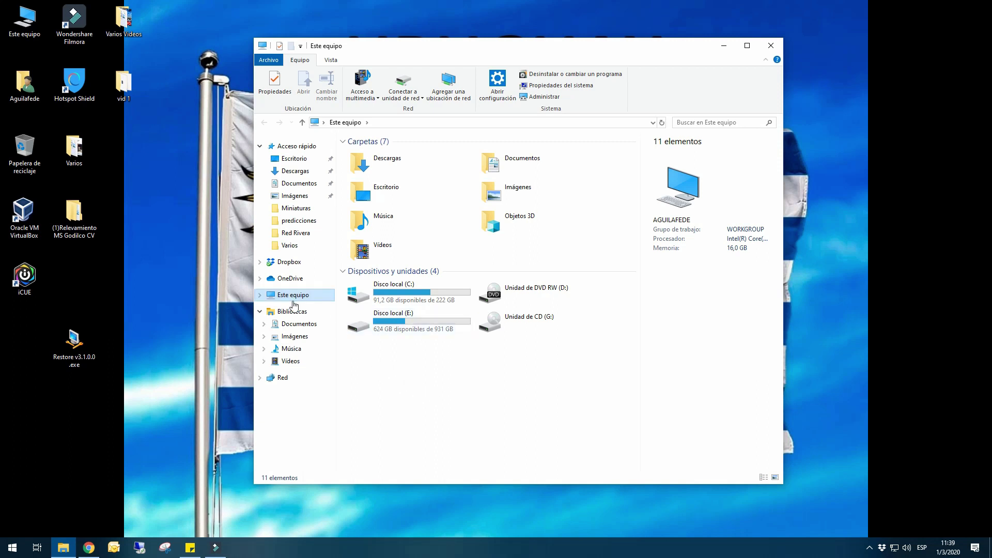
click(23, 23)
right_click(23, 23)
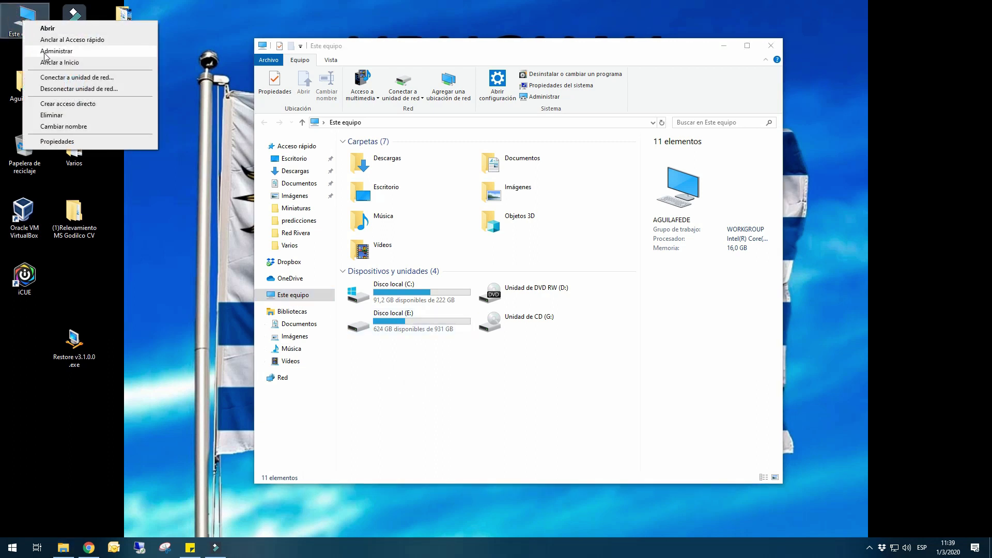
right_click(292, 296)
key(Escape)
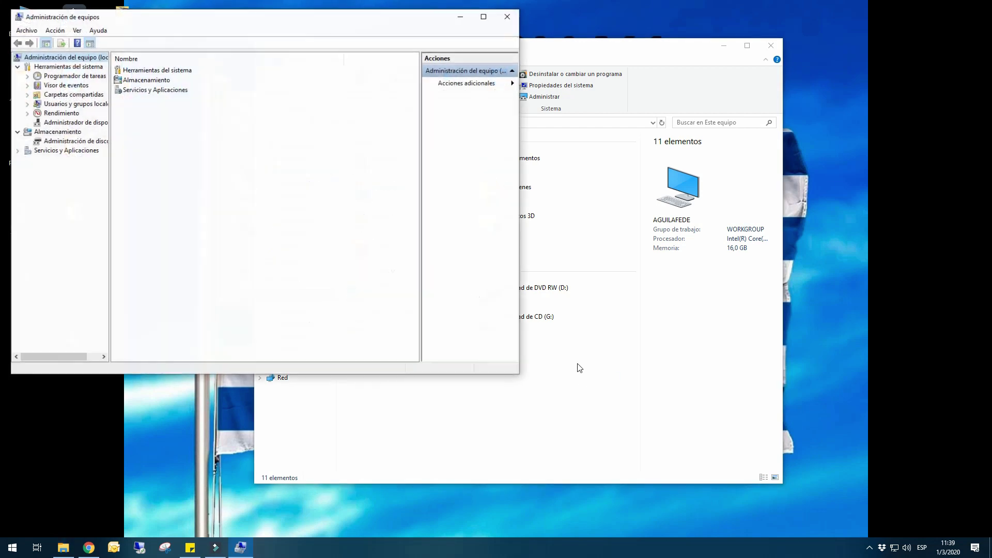
Maximize Administración de equipos, widen its navigation tree and show Administración de discos
double_click(207, 24)
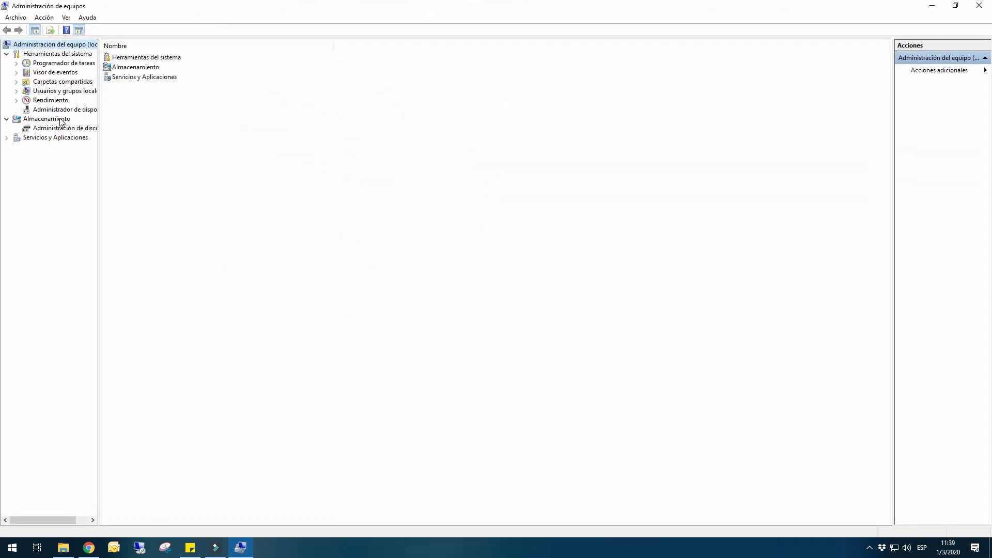
drag(101, 131, 178, 135)
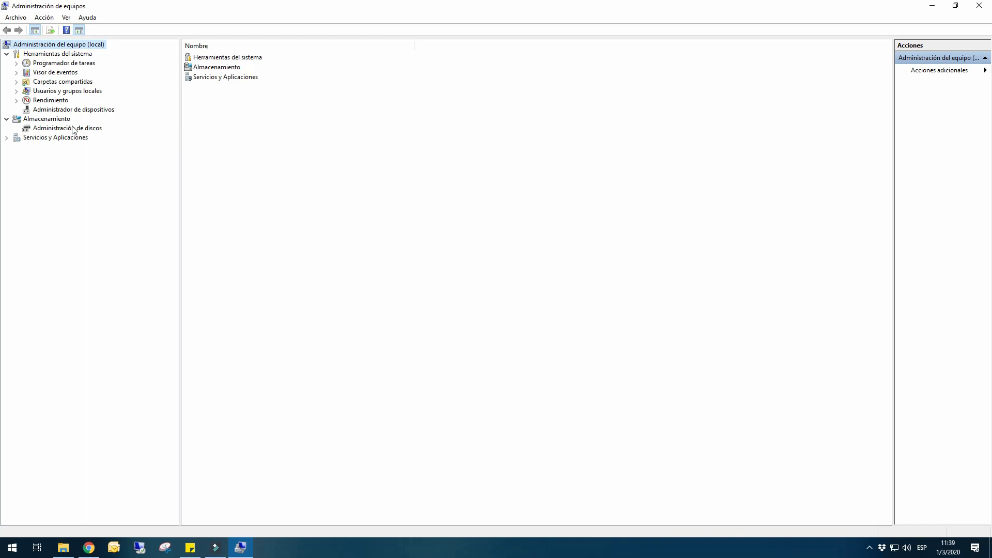
click(40, 129)
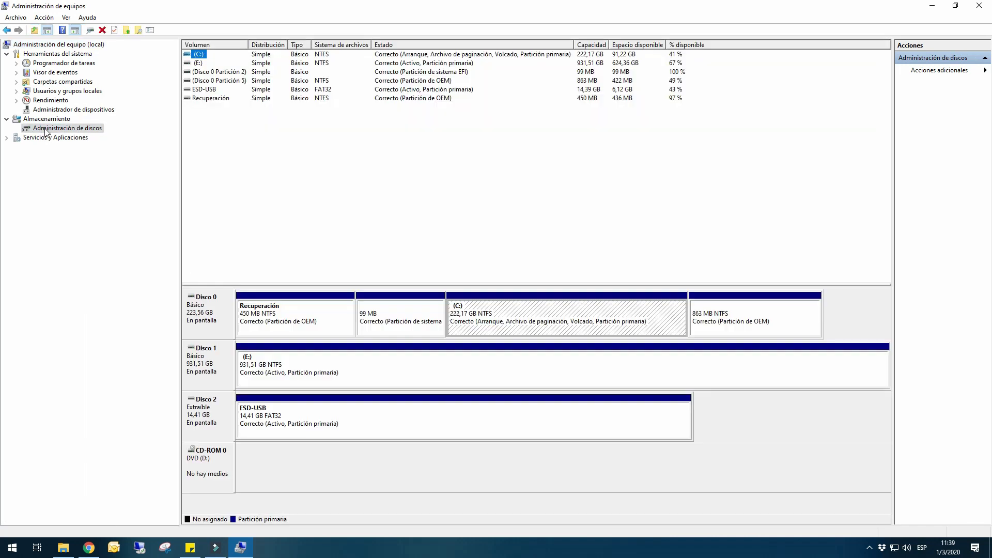
Assign drive letter P to the ESD-USB volume on the removable Disco 2
click(204, 90)
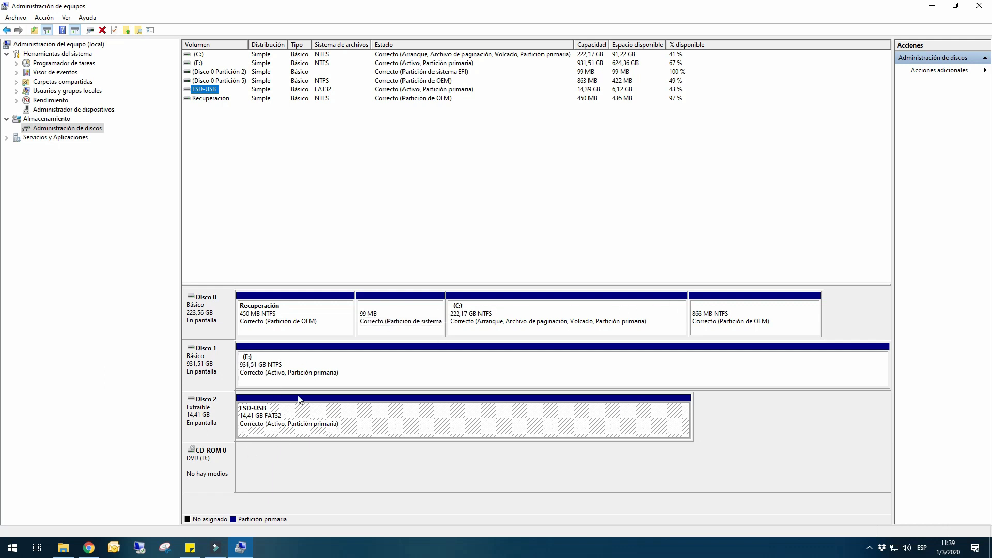
right_click(260, 416)
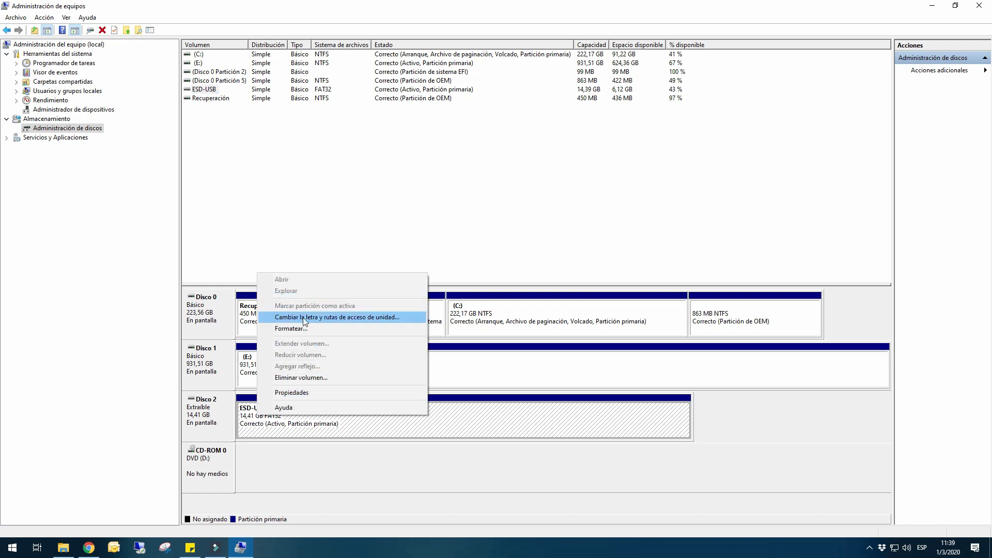
click(339, 318)
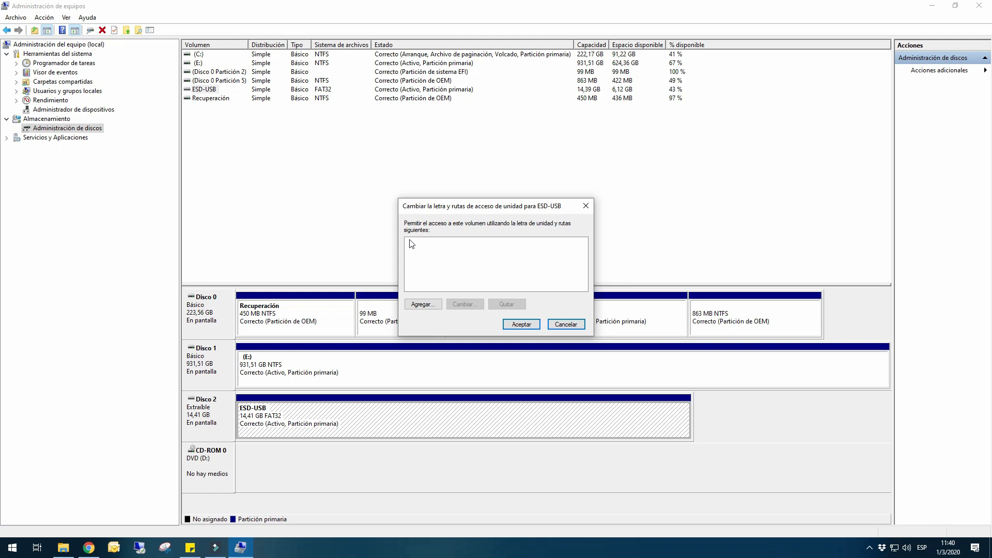
click(424, 305)
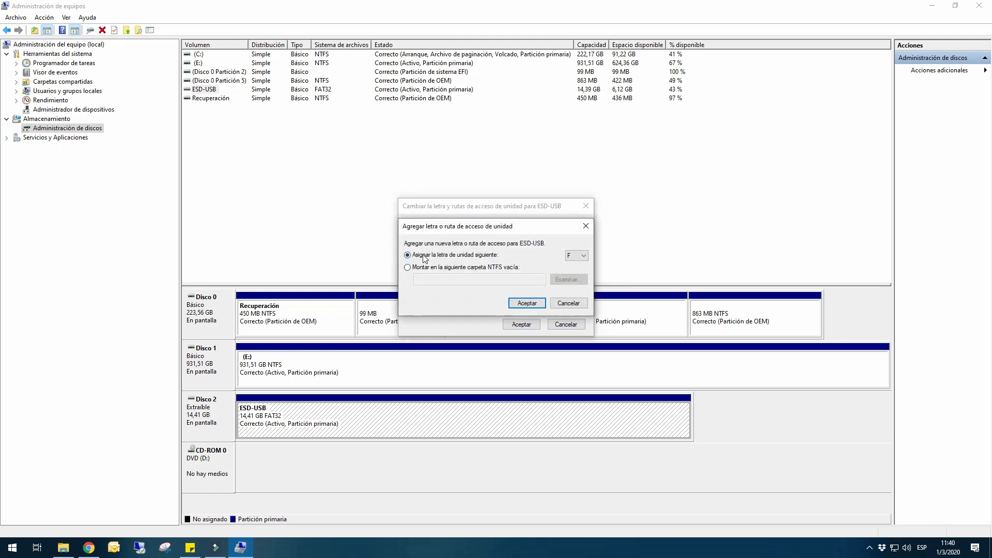
click(576, 255)
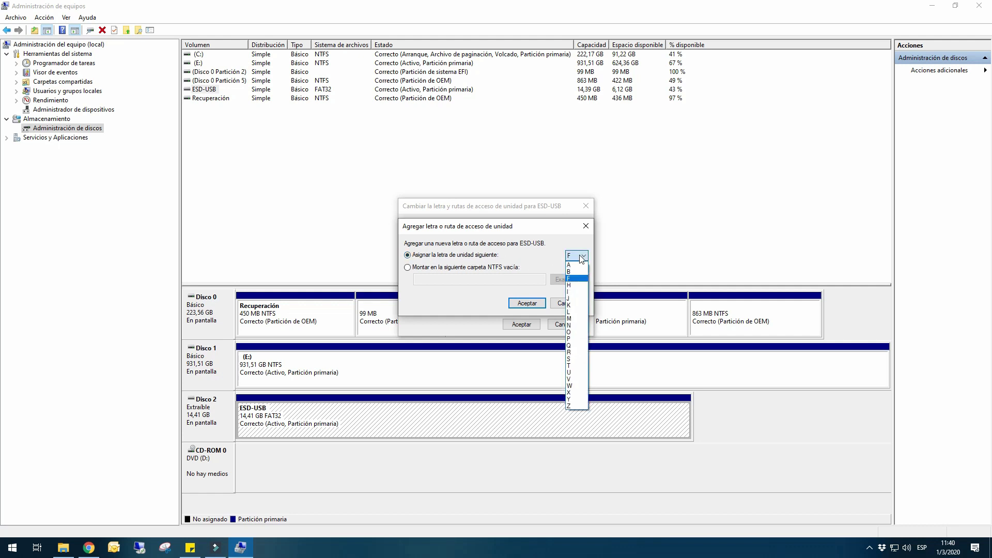
click(581, 339)
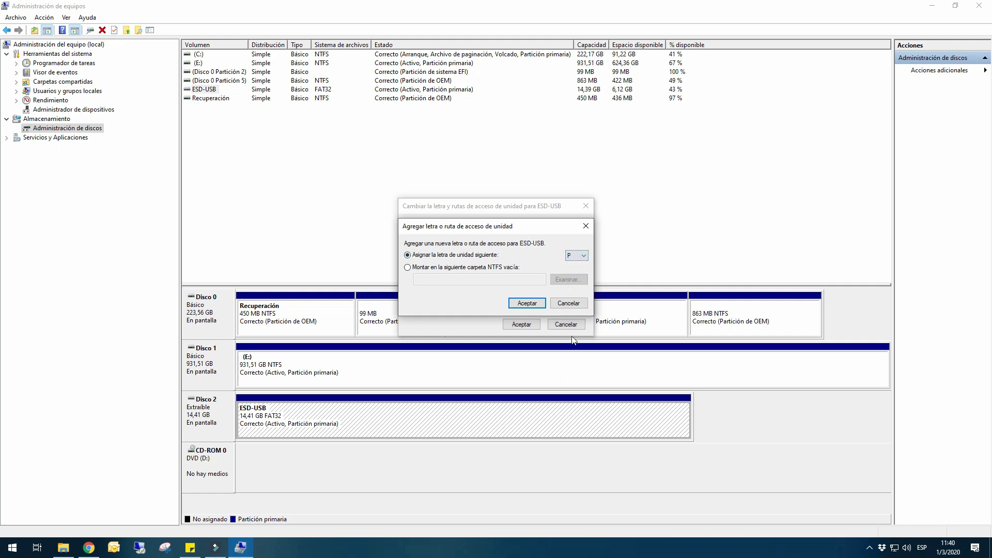
click(570, 259)
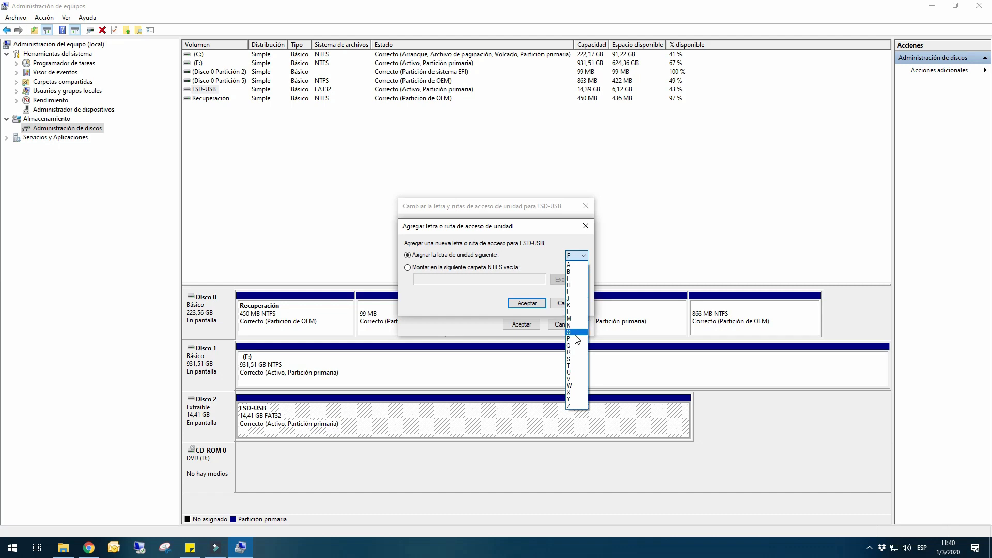
click(576, 342)
click(527, 303)
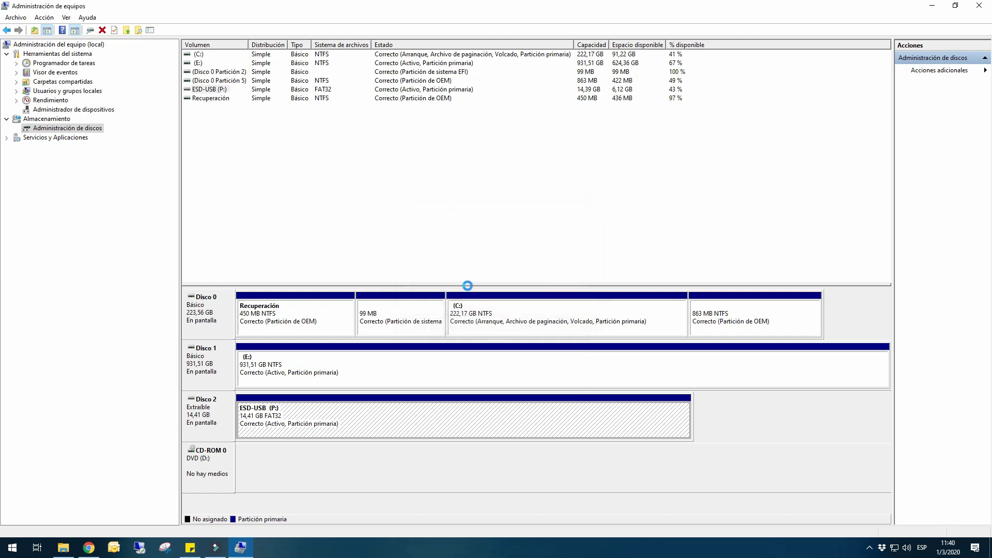
Close Administración de equipos and check the ESD-USB drive among the devices in Este equipo
click(977, 6)
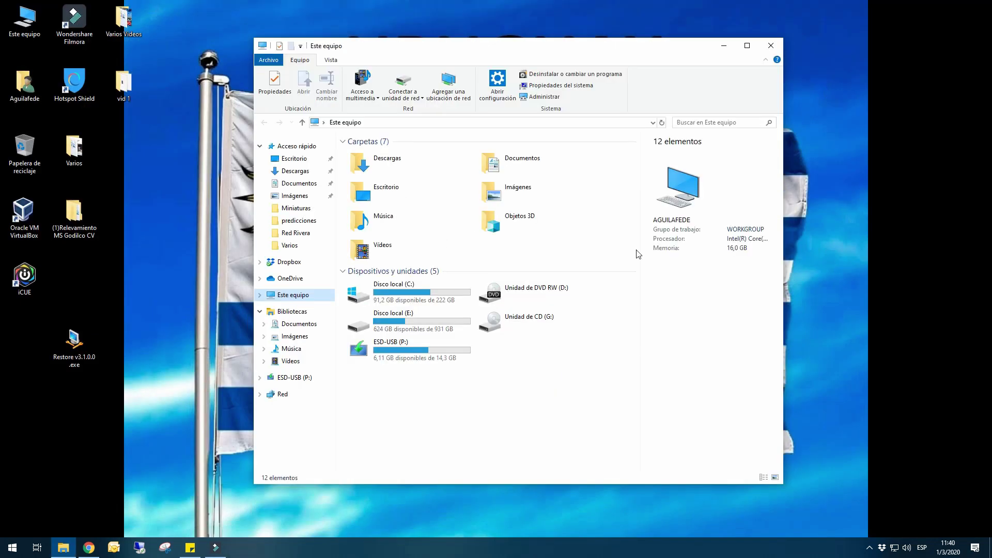
click(428, 347)
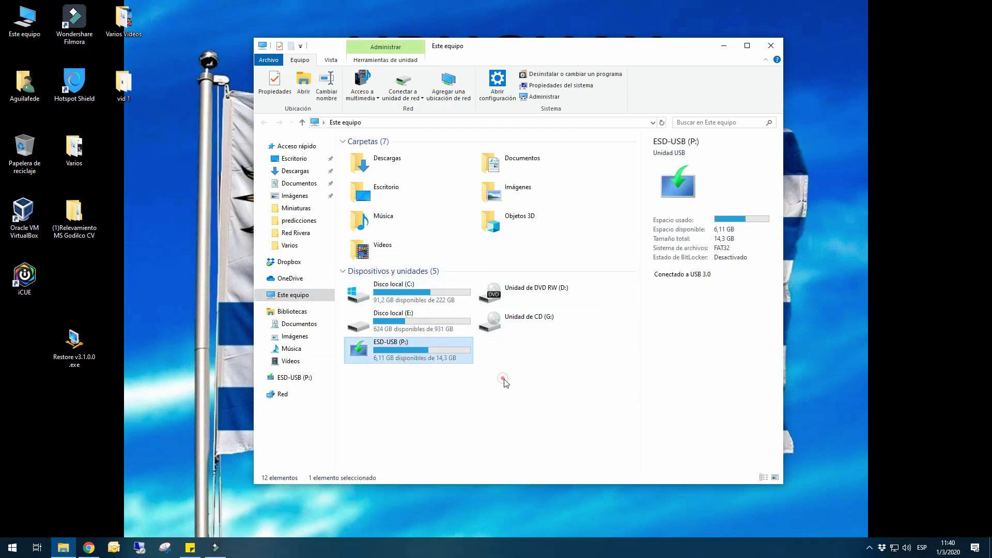
right_click(514, 368)
click(540, 412)
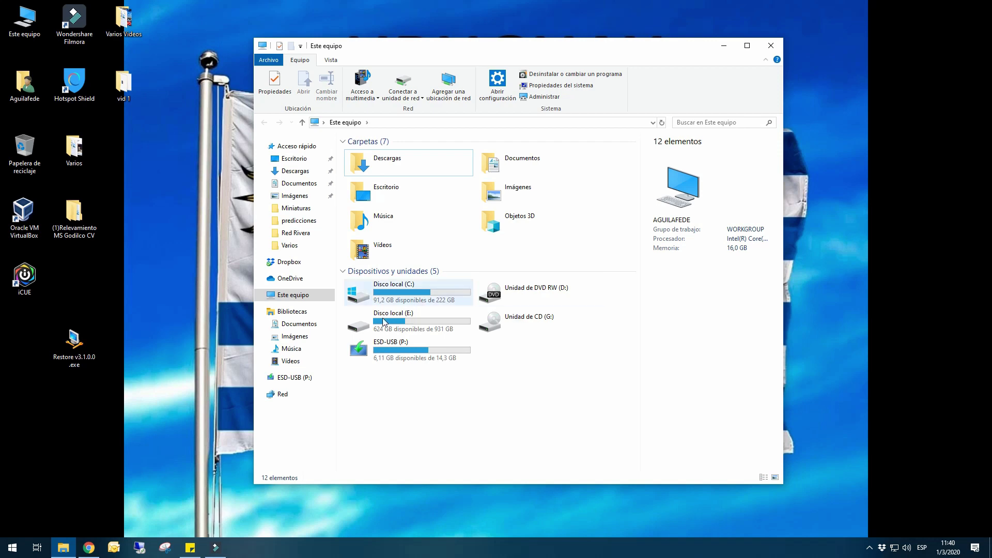
click(402, 425)
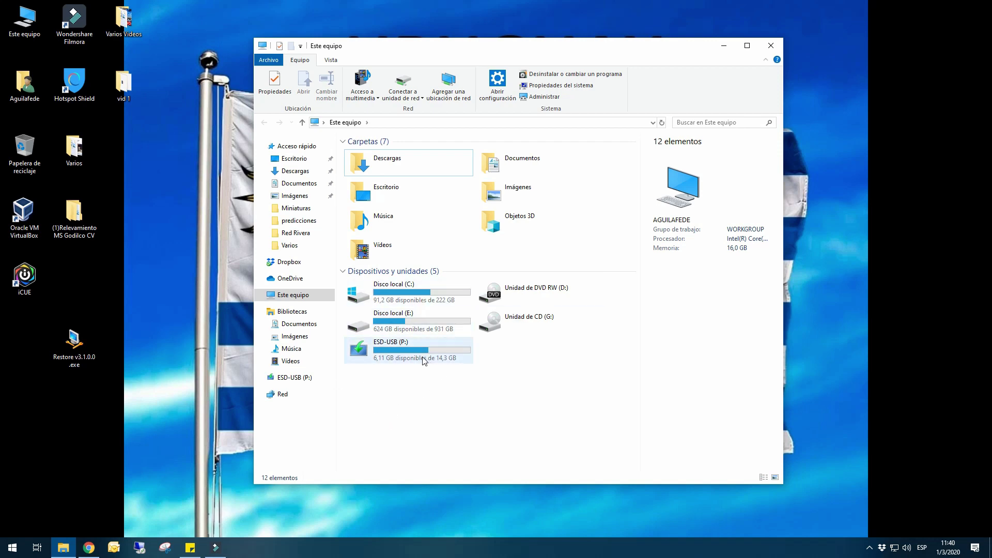
click(416, 408)
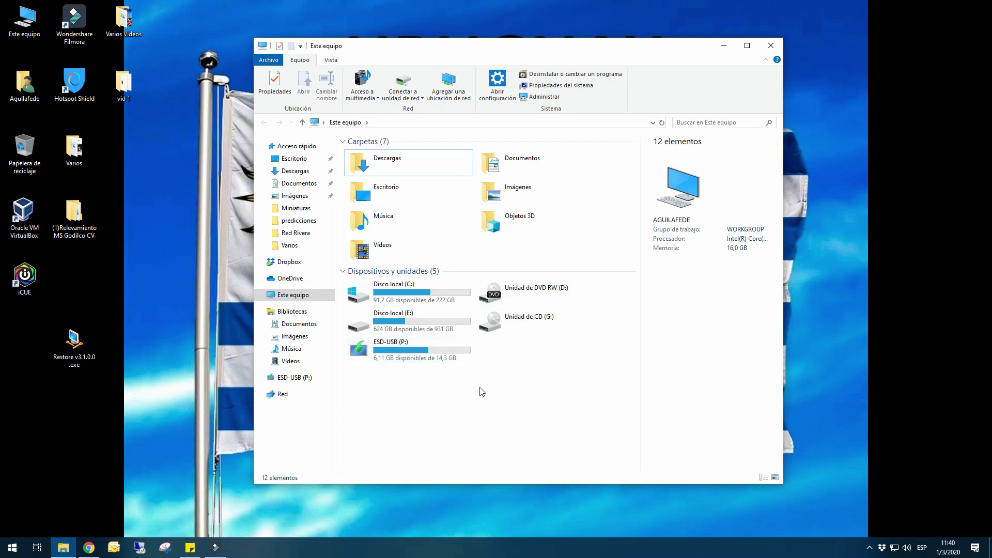
Switch back to Chrome and read further down the video's comments for reports about the USB repair method
click(88, 548)
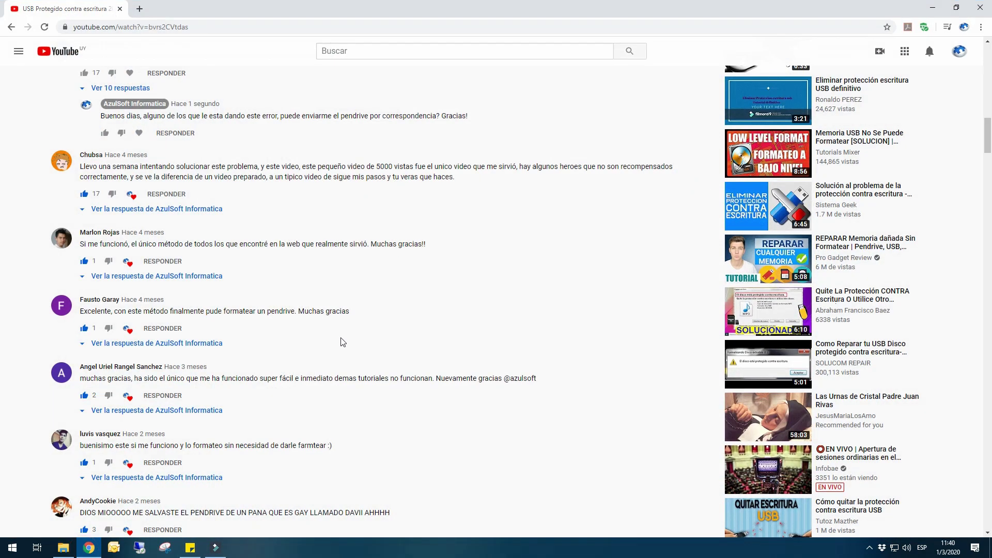
scroll(289, 339, down, 10)
scroll(251, 347, down, 3)
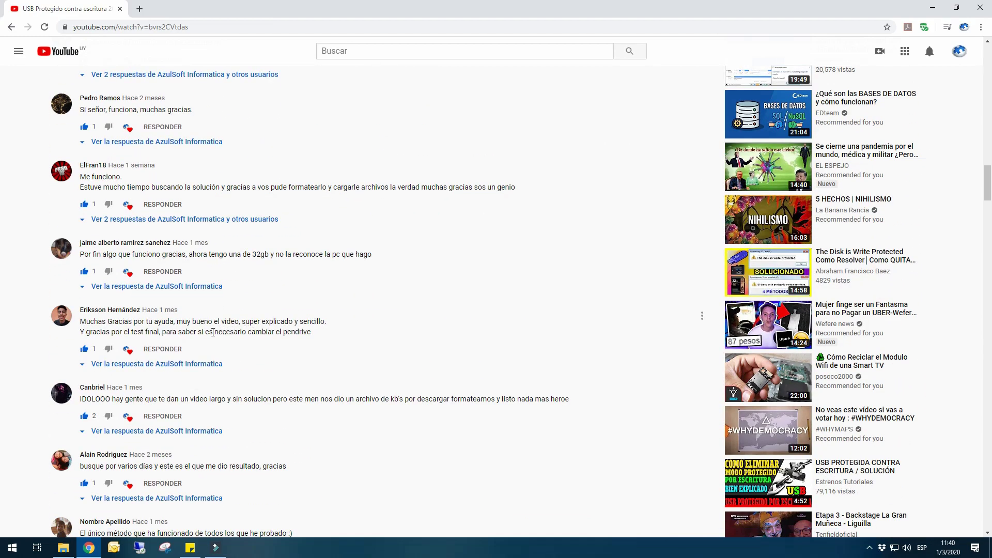
scroll(213, 332, down, 3)
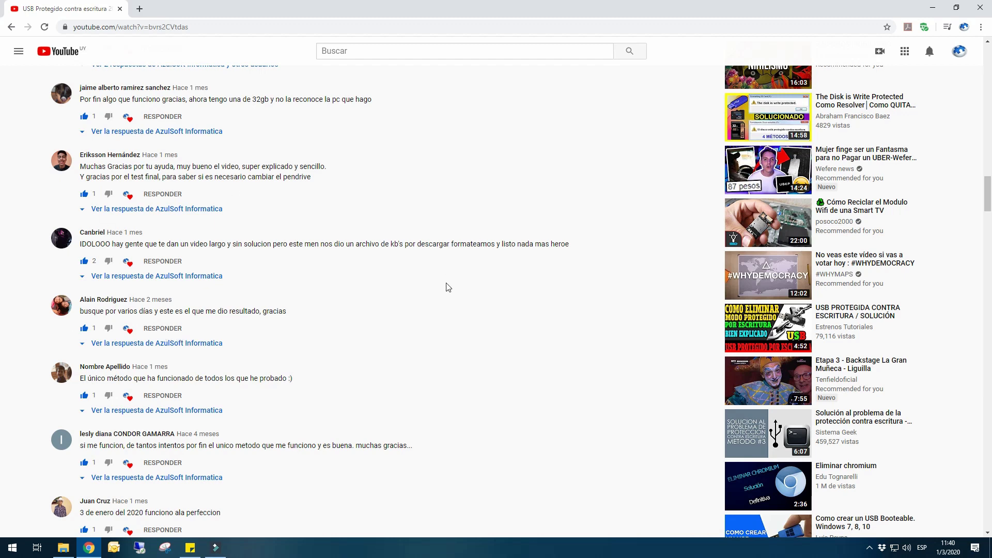
scroll(240, 429, down, 5)
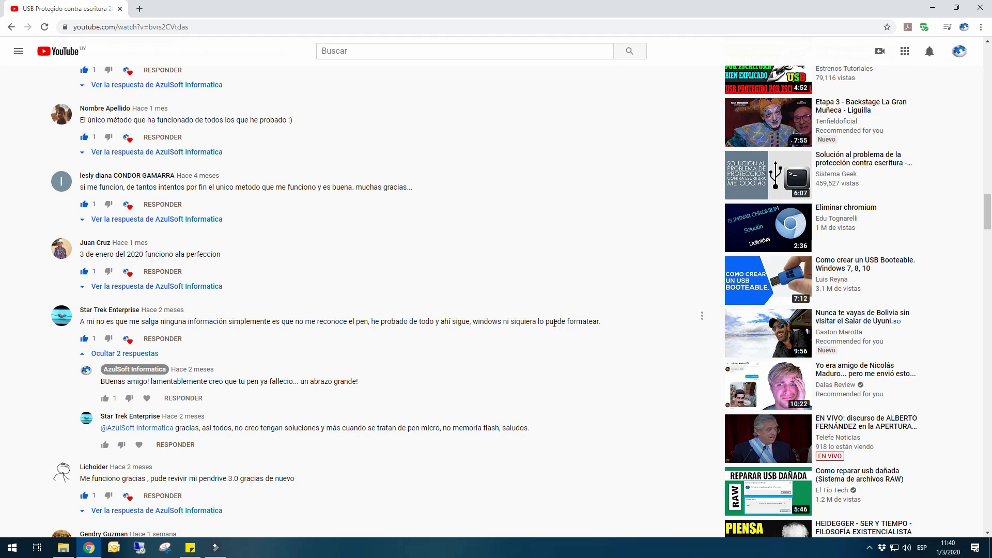
scroll(243, 377, down, 3)
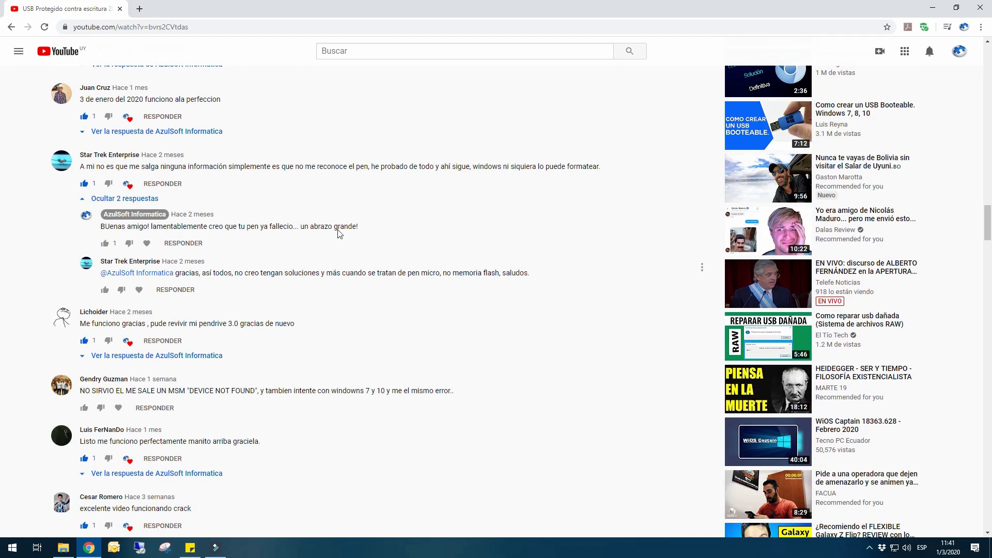
scroll(155, 237, down, 2)
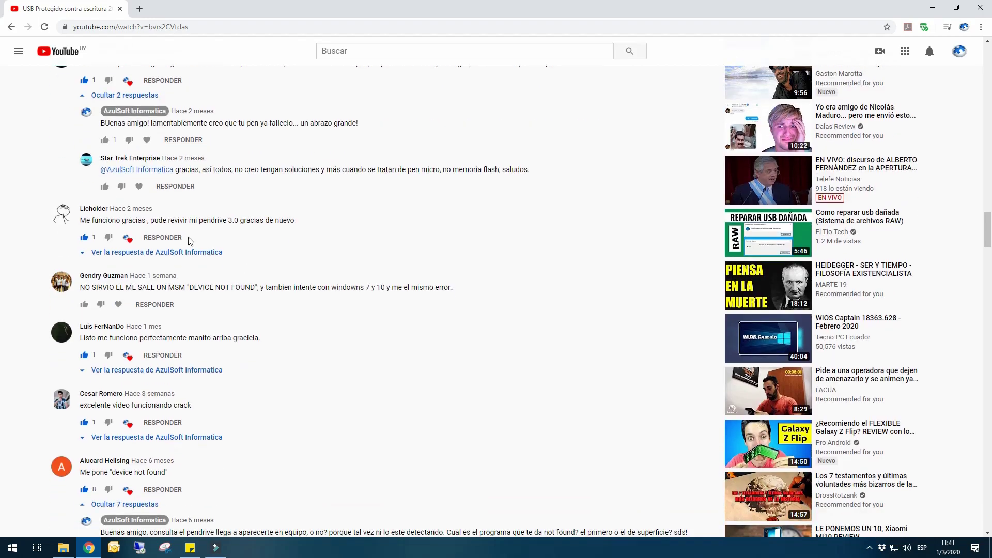
Skim the comments once more, return to the start of the USB Protegido contra escritura 2019 page and close Chrome
scroll(196, 392, down, 5)
scroll(194, 387, up, 15)
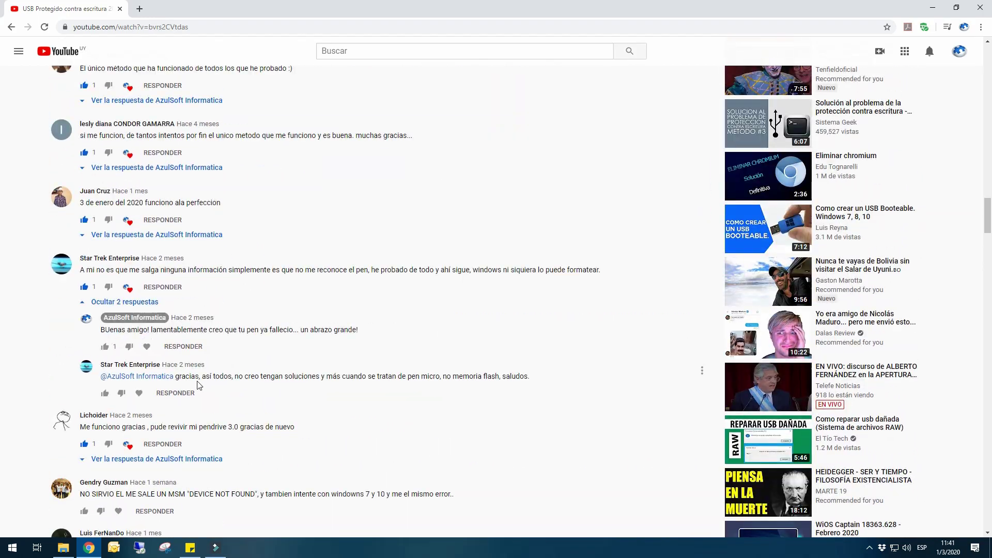
scroll(181, 393, up, 20)
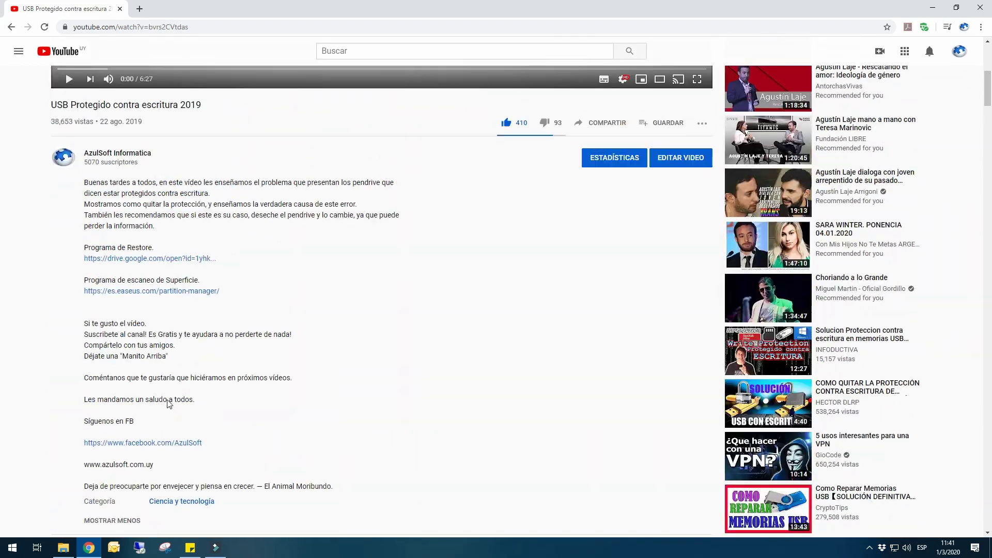
scroll(167, 406, up, 1)
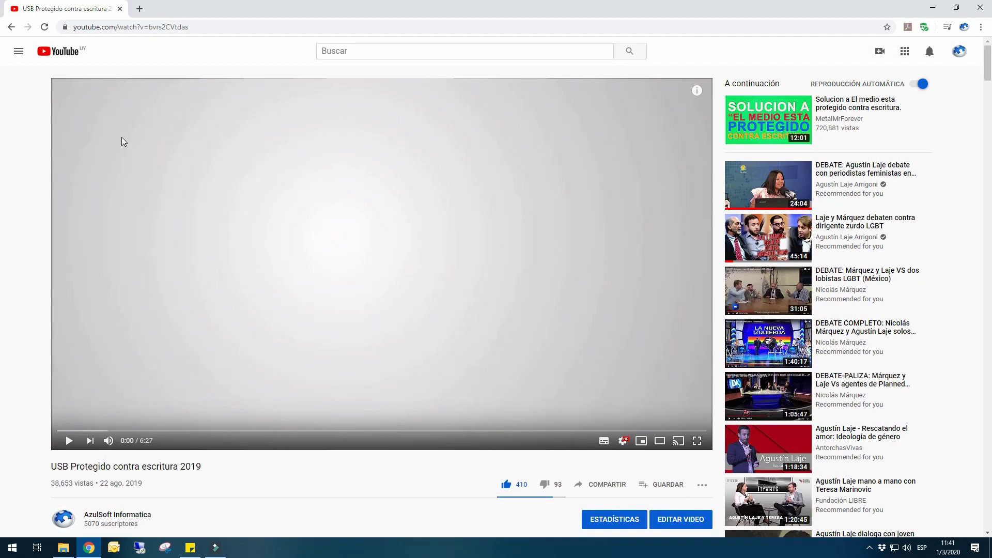
click(980, 7)
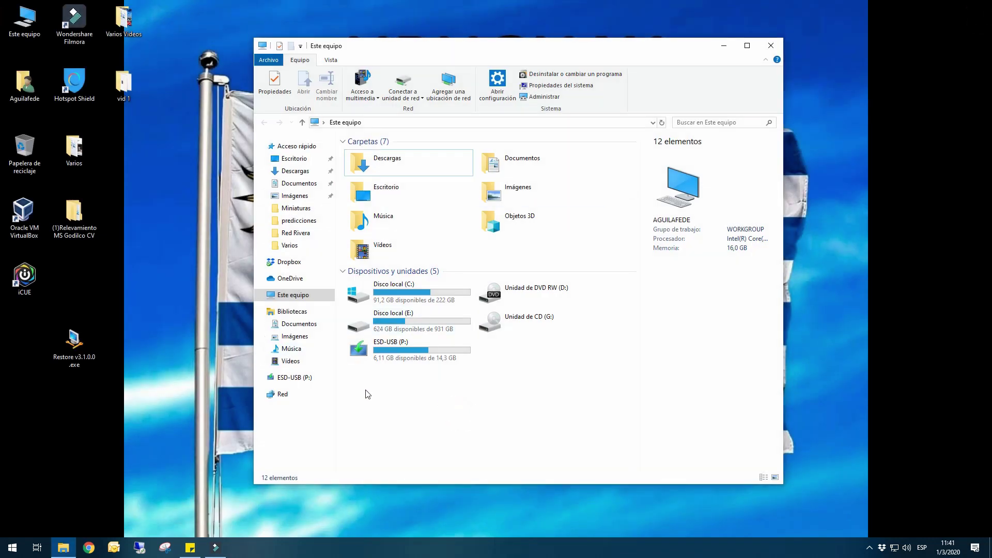
Check the Ejecutar como administrador option for Restore v3.1.0.0.exe on the desktop without running it, and close the Este equipo window
click(75, 345)
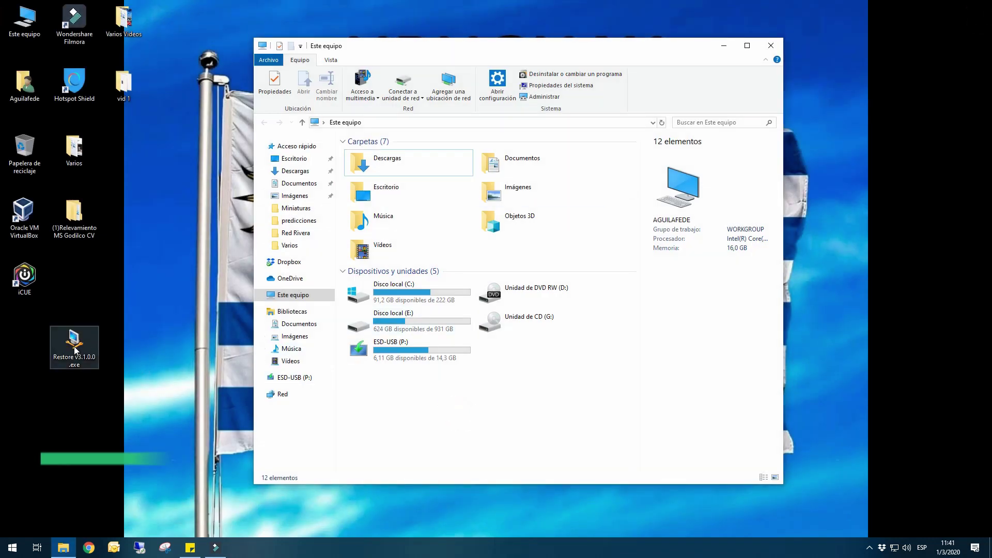
right_click(75, 345)
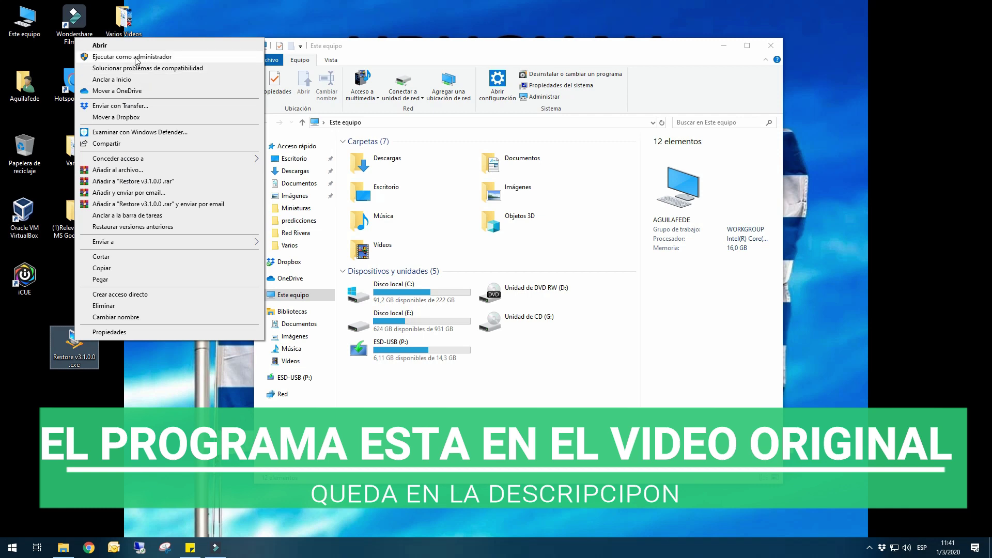
click(491, 443)
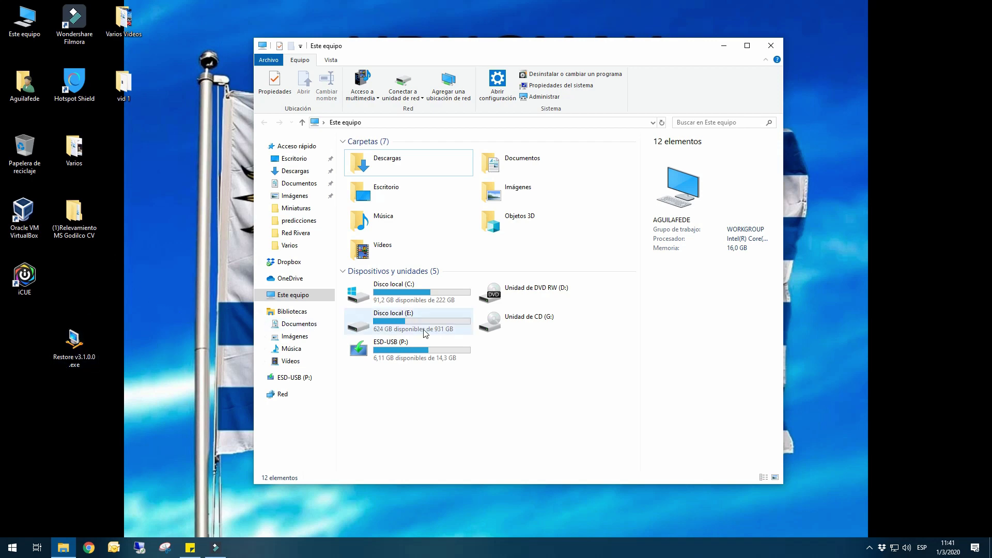
mouse_move(425, 333)
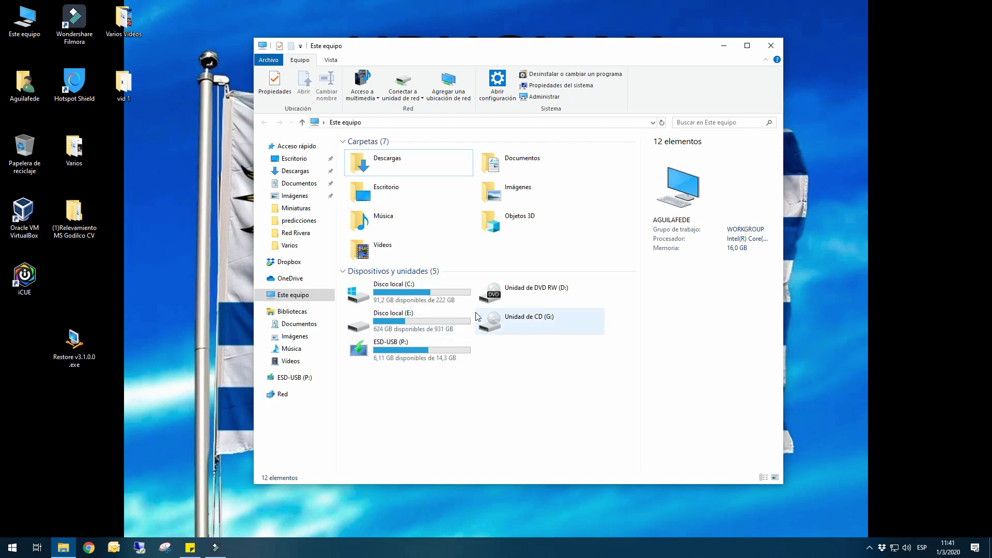
double_click(94, 355)
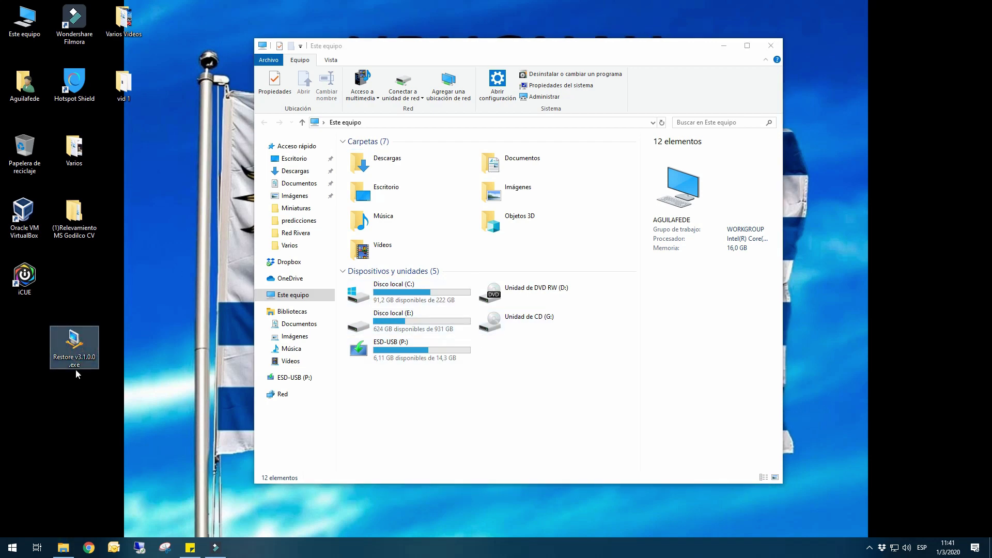
right_click(81, 351)
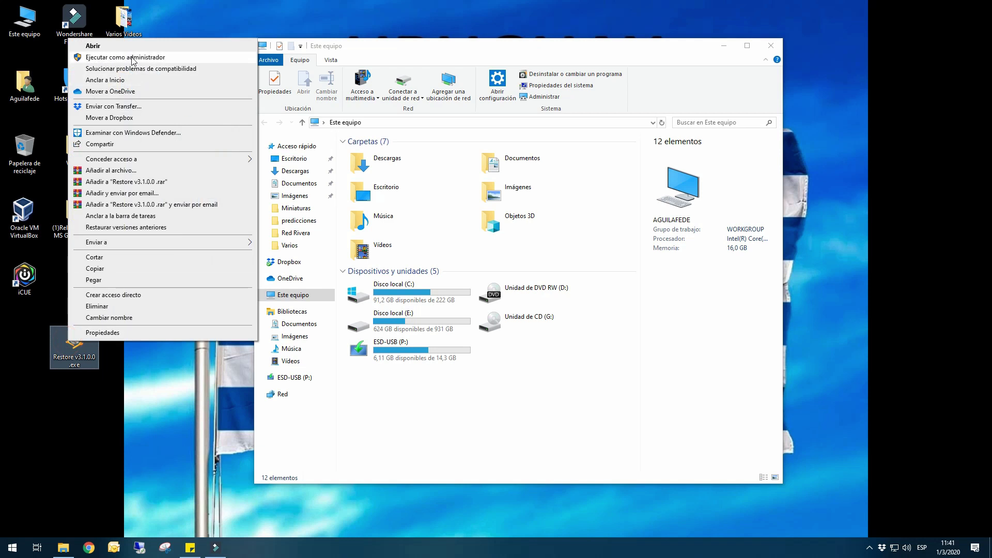
click(421, 429)
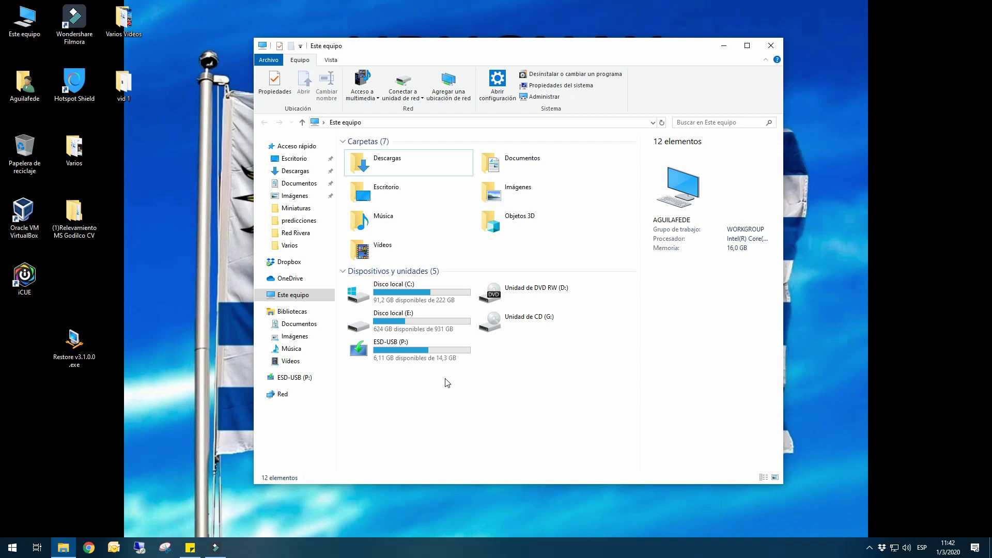
click(771, 46)
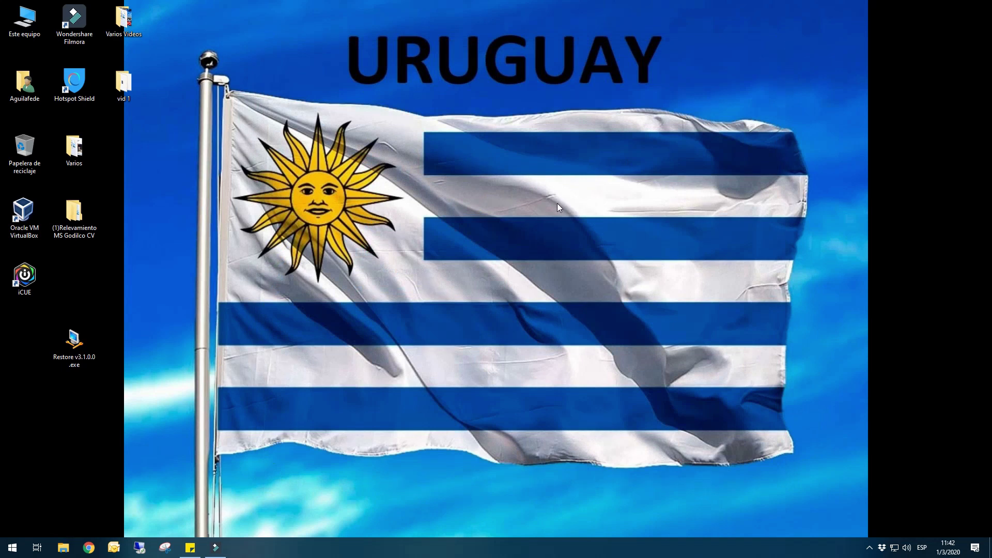